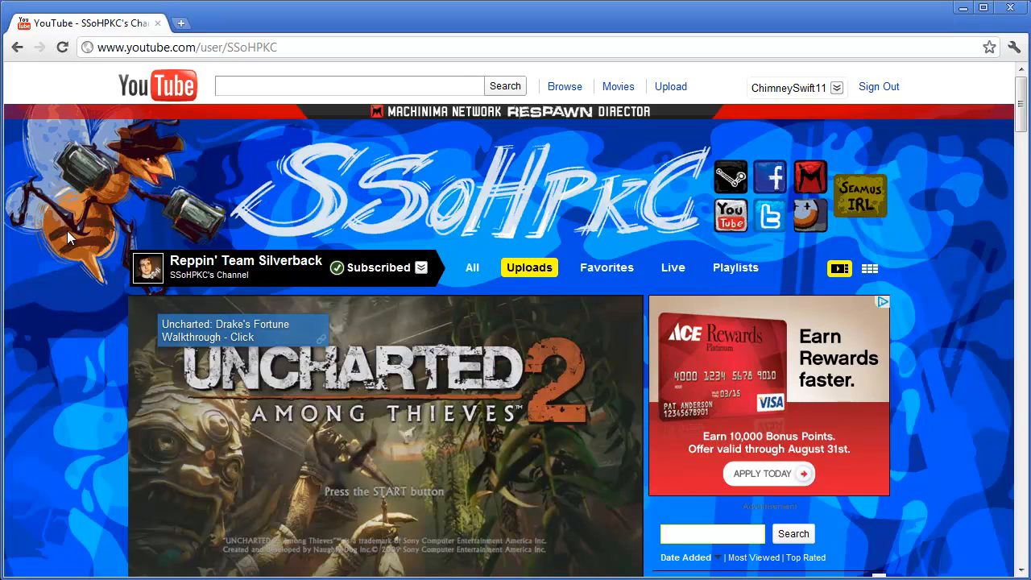
scroll(67, 230, down, 3)
scroll(72, 229, down, 3)
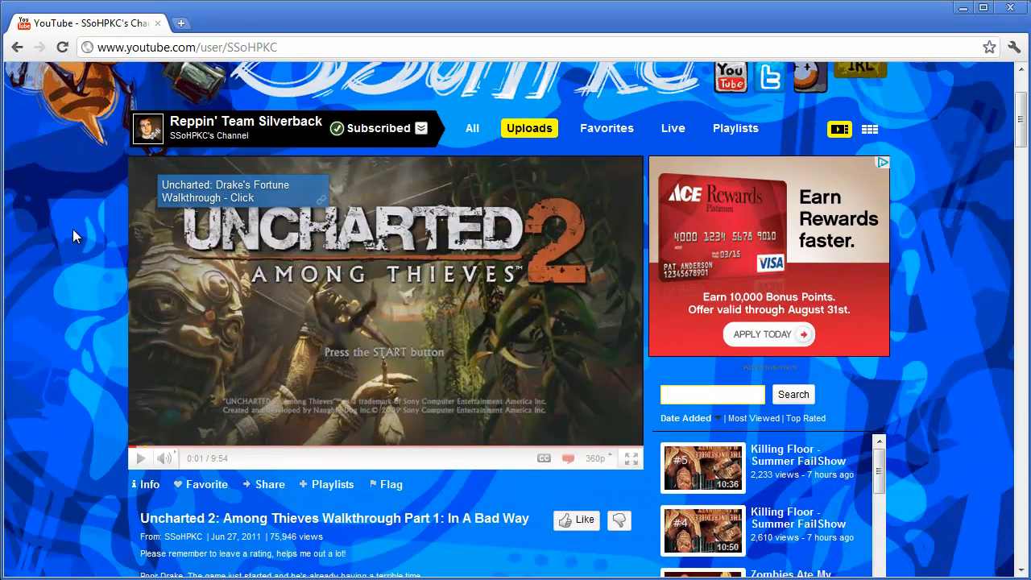
scroll(72, 229, down, 2)
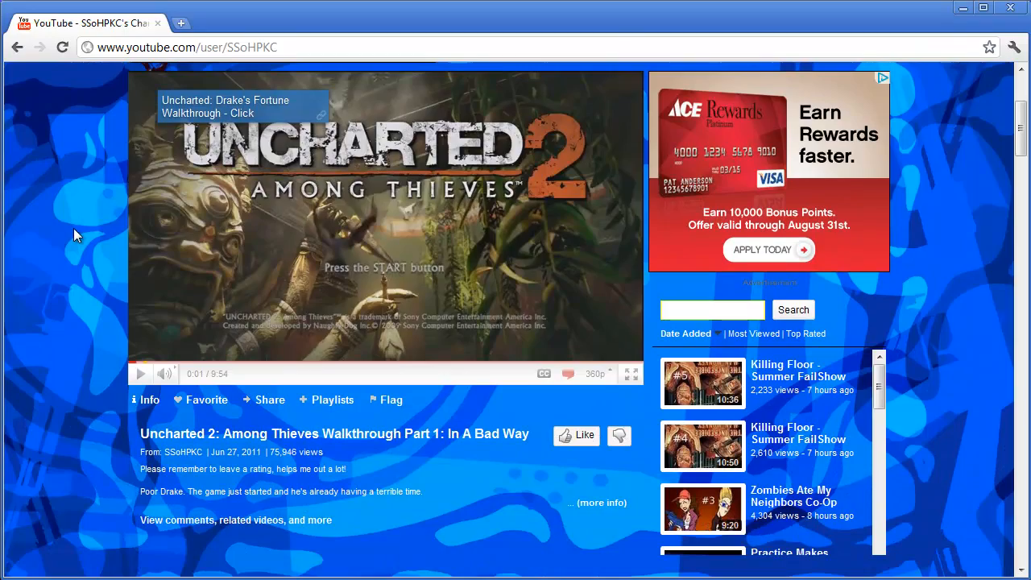
scroll(73, 228, down, 3)
scroll(75, 247, down, 3)
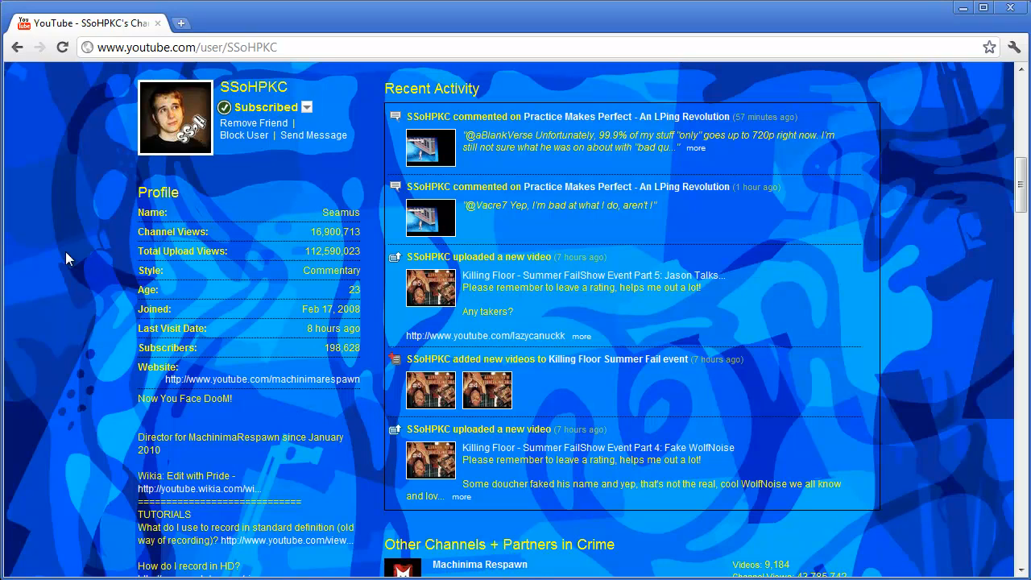
scroll(198, 124, up, 2)
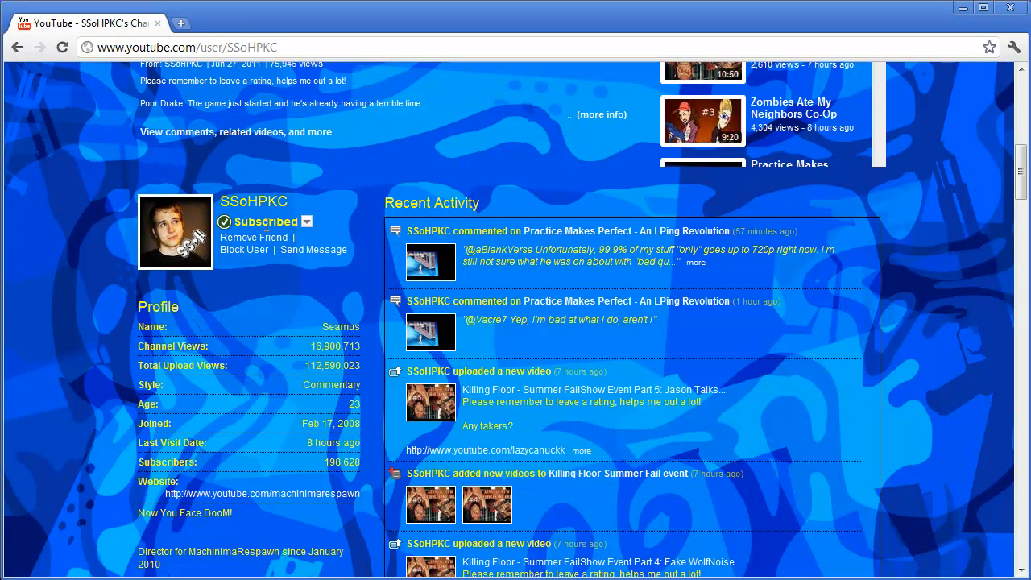
scroll(84, 246, down, 5)
scroll(84, 246, down, 5)
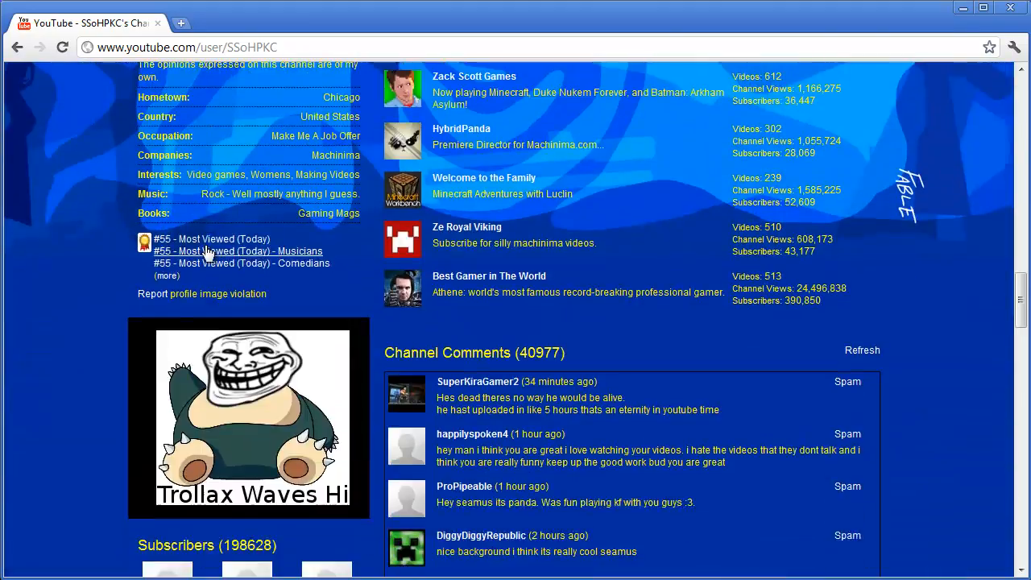
scroll(161, 241, down, 3)
scroll(409, 213, up, 2)
scroll(462, 189, up, 3)
scroll(483, 241, down, 2)
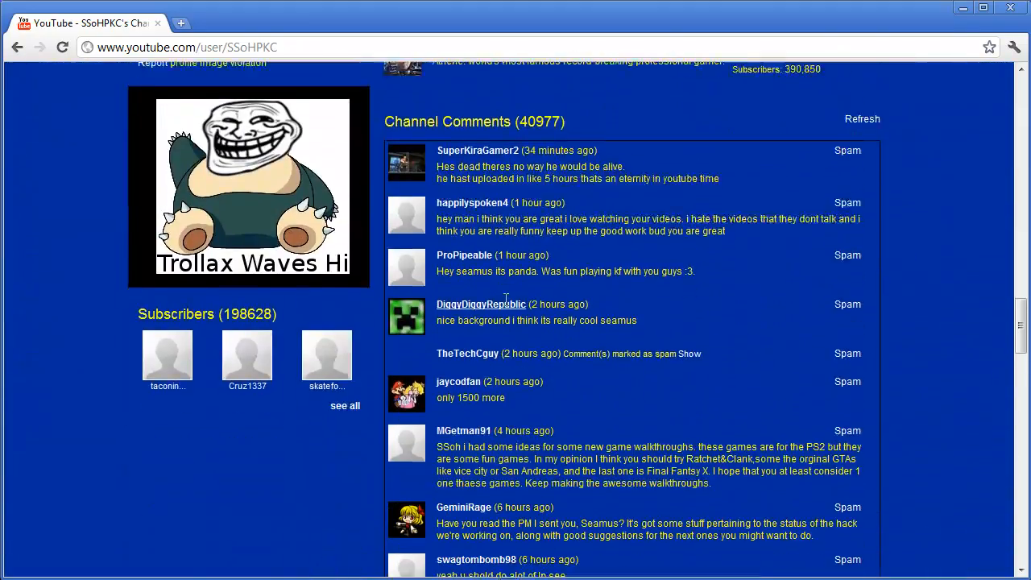
scroll(587, 326, down, 4)
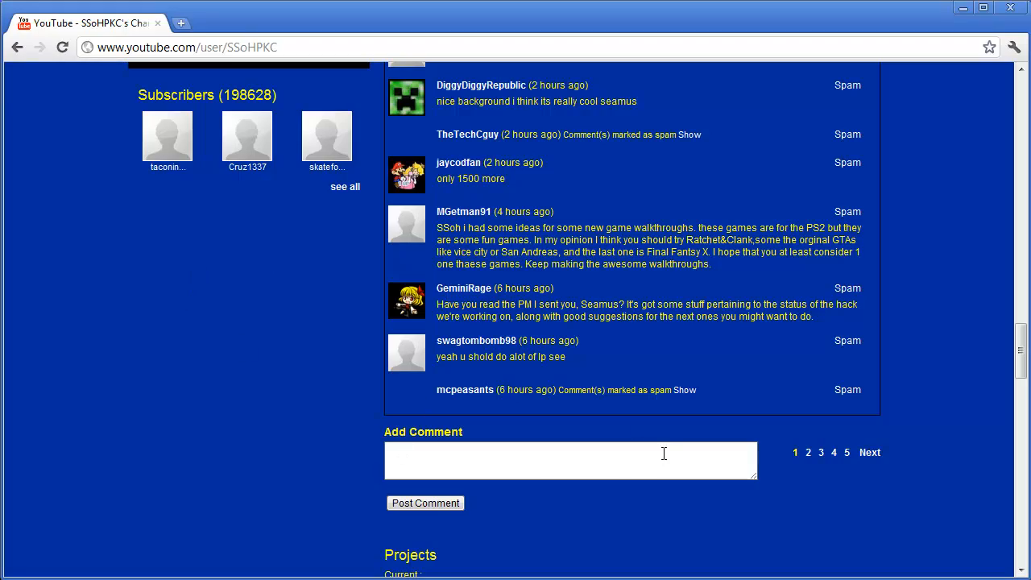
scroll(290, 321, up, 2)
scroll(290, 321, up, 3)
scroll(291, 330, up, 5)
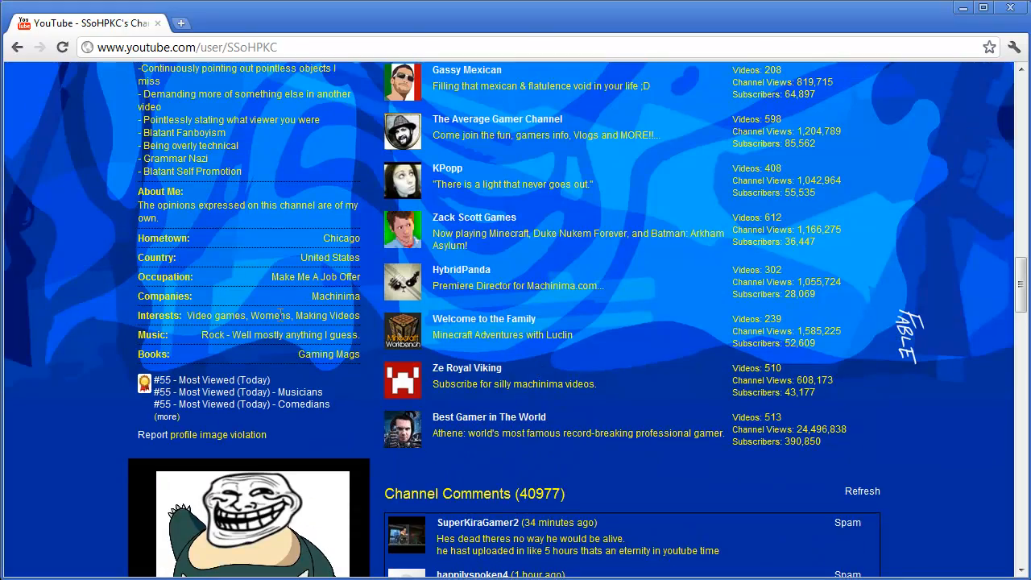
scroll(284, 363, down, 1)
scroll(320, 282, up, 5)
scroll(320, 282, up, 3)
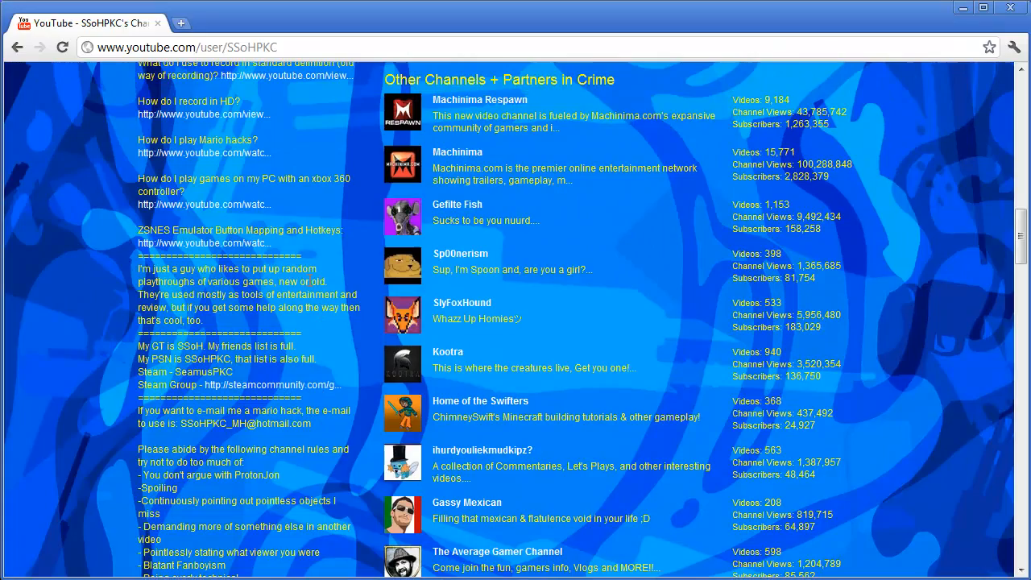
scroll(321, 282, up, 3)
scroll(219, 286, up, 2)
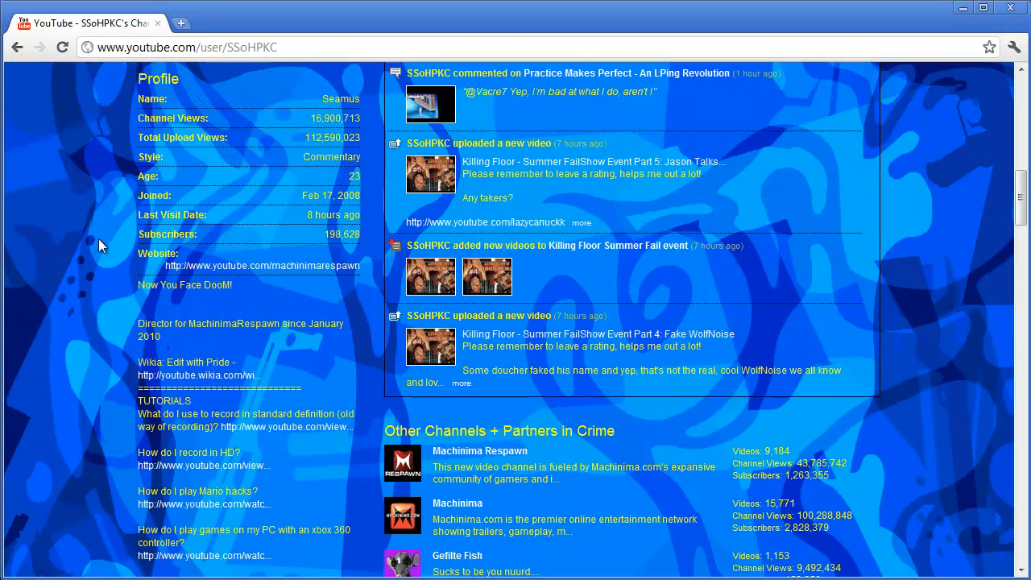
scroll(98, 238, up, 4)
scroll(98, 240, up, 2)
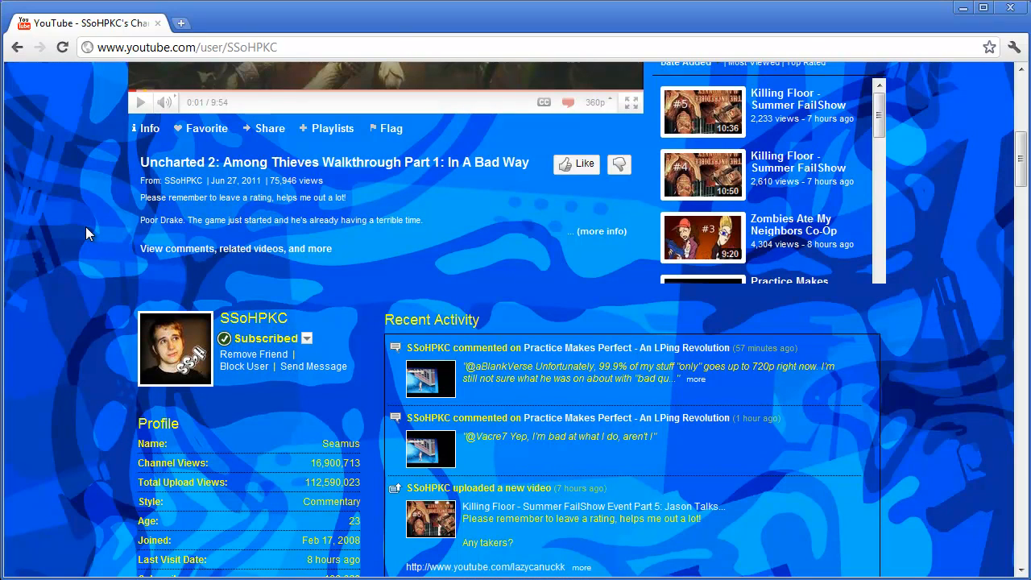
scroll(87, 232, up, 1)
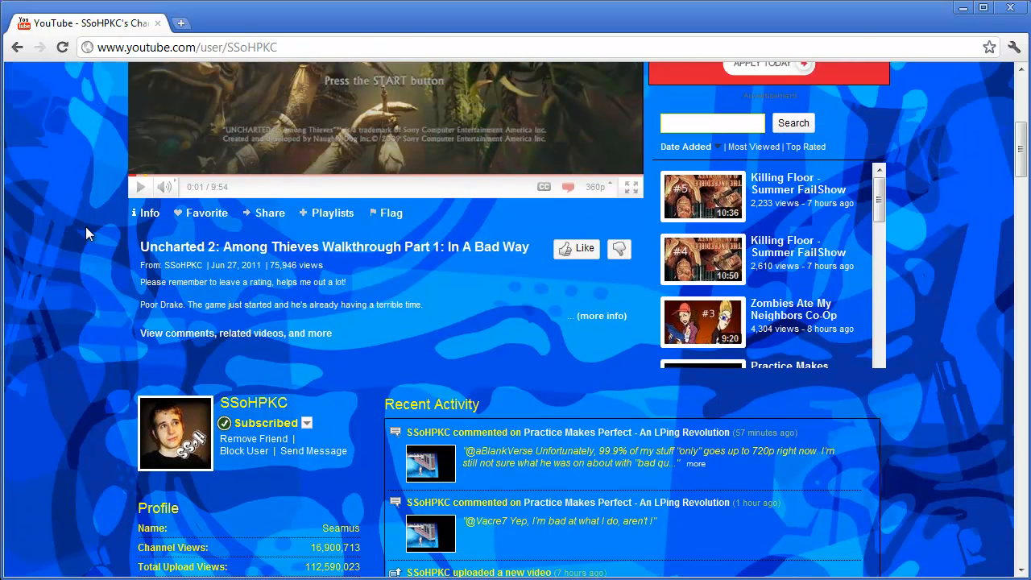
scroll(93, 230, down, 2)
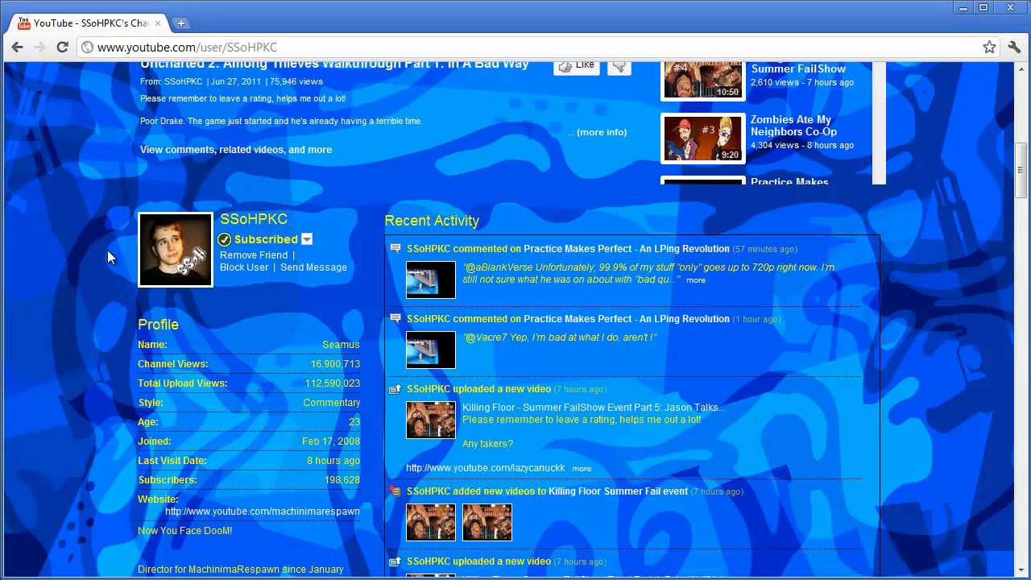
scroll(110, 246, up, 4)
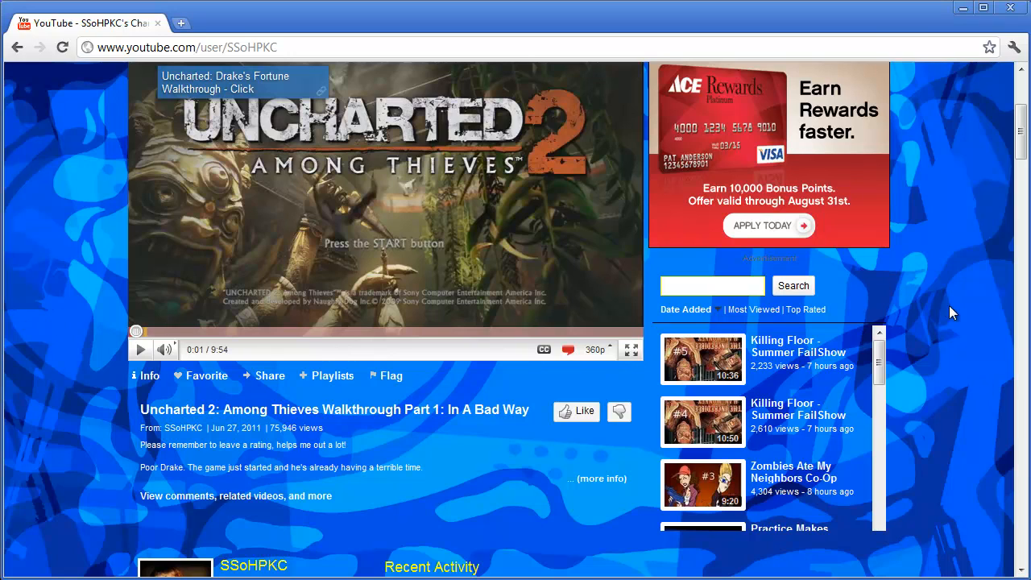
scroll(949, 306, up, 1)
scroll(849, 439, down, 2)
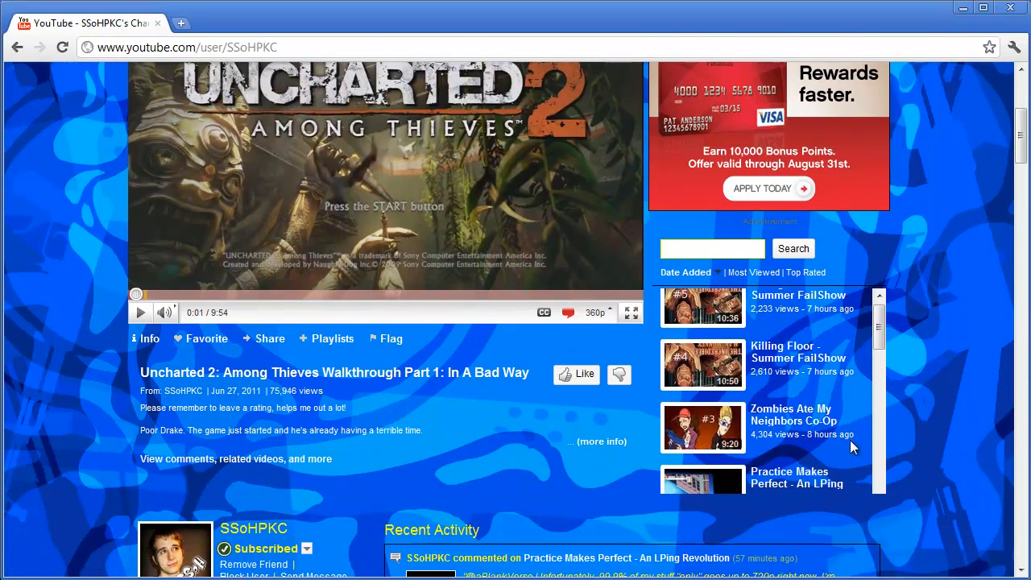
scroll(849, 440, down, 3)
scroll(850, 440, down, 5)
scroll(749, 342, down, 2)
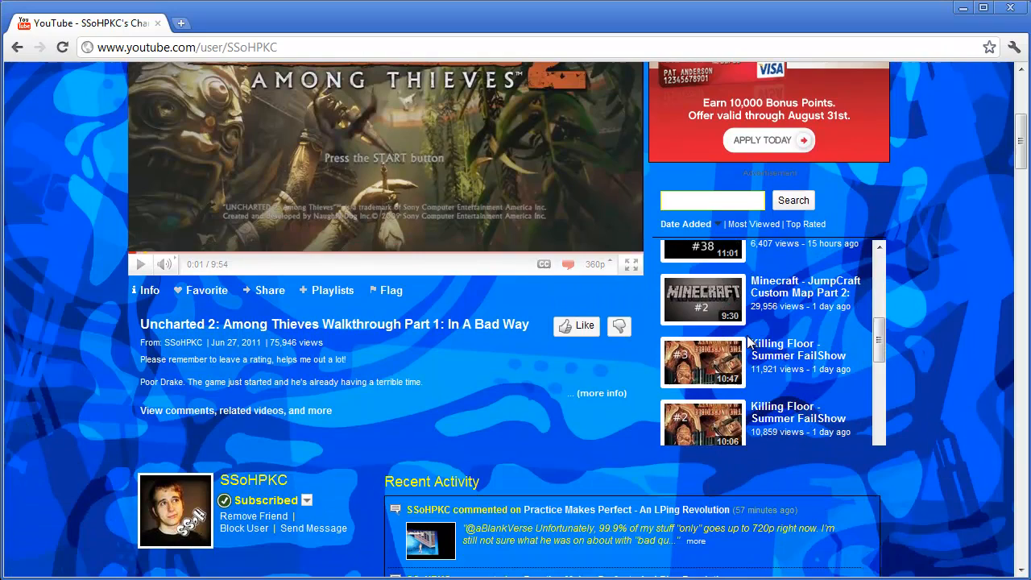
scroll(922, 335, up, 5)
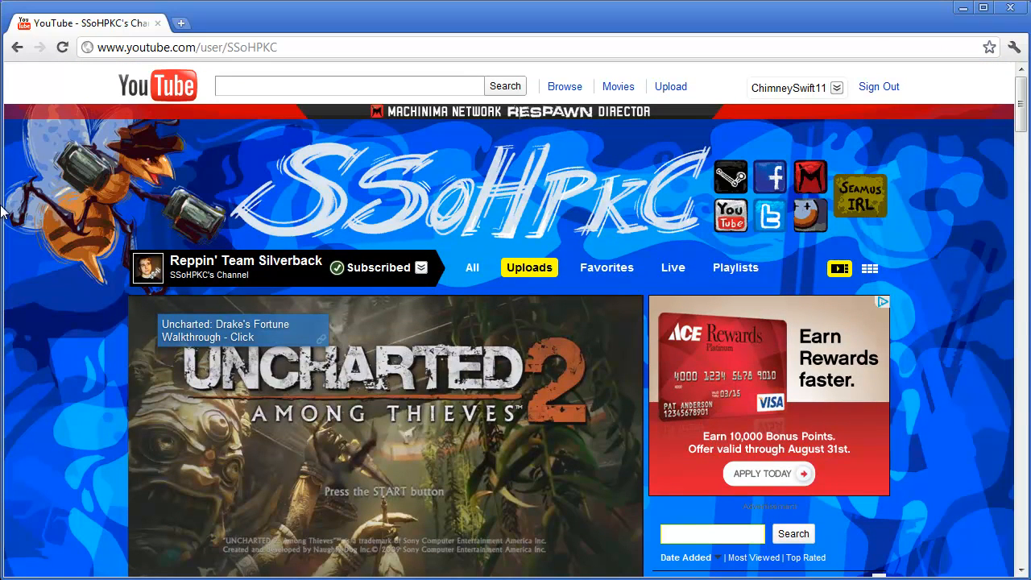